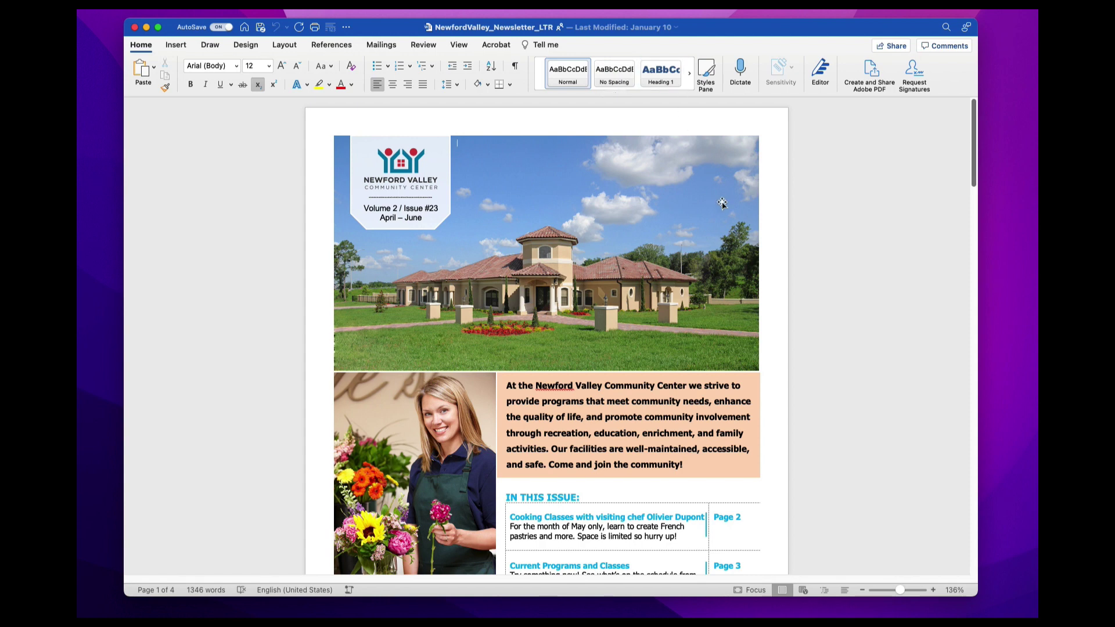
Print the newsletter to the FED Mac printer and open its Fiery Features full job properties.
{"action": "key", "text": "super+p"}
{"action": "left_click", "coordinate": [651, 101]}
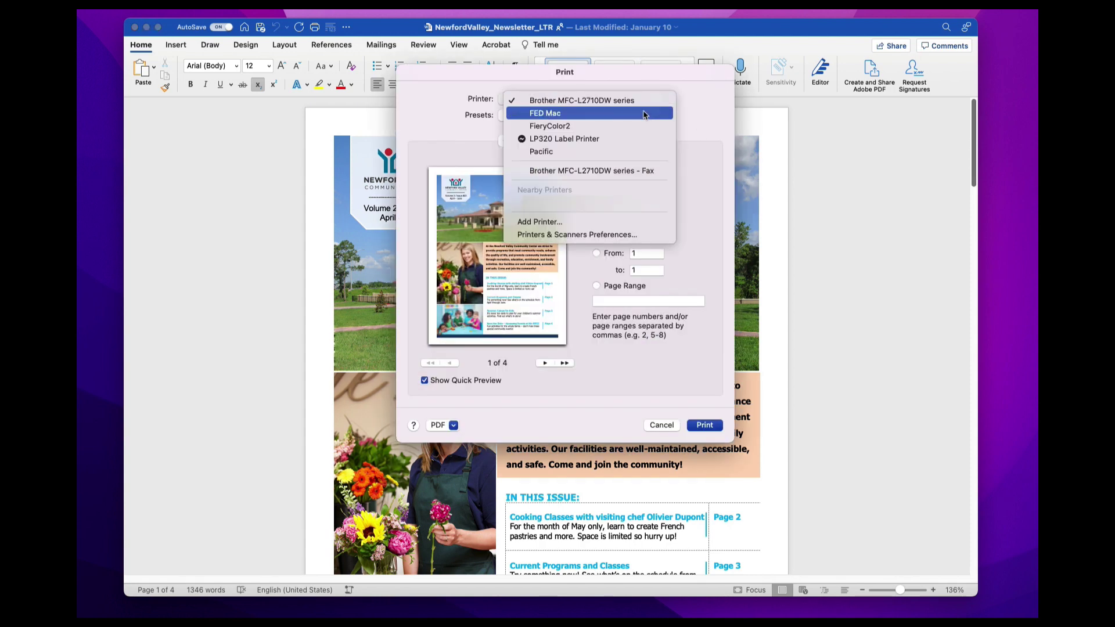
{"action": "left_click", "coordinate": [645, 114]}
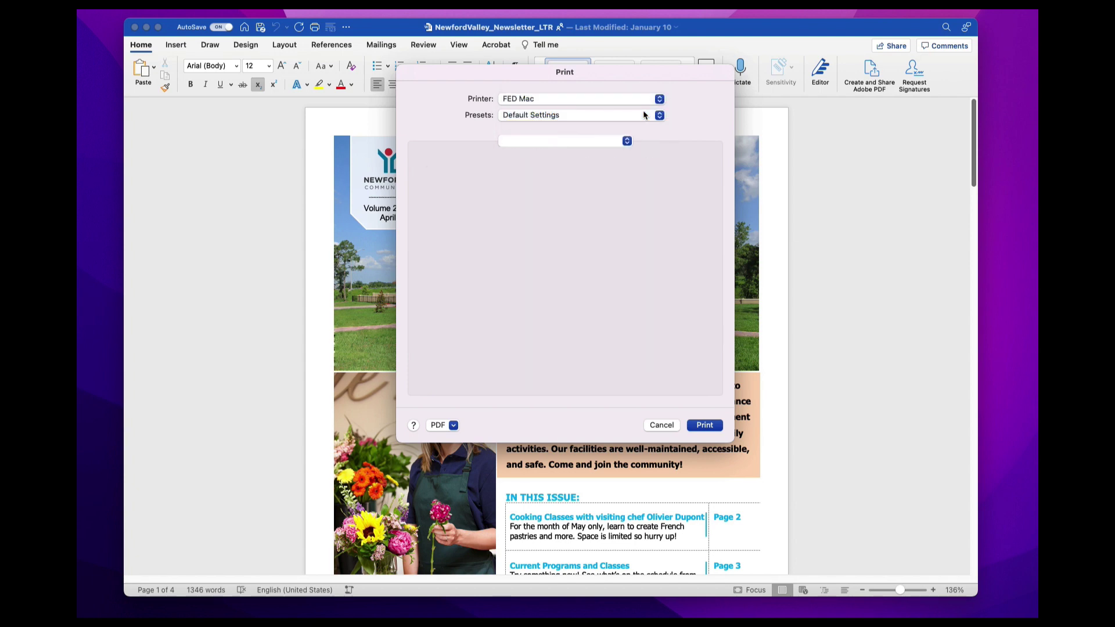
{"action": "left_click", "coordinate": [626, 141]}
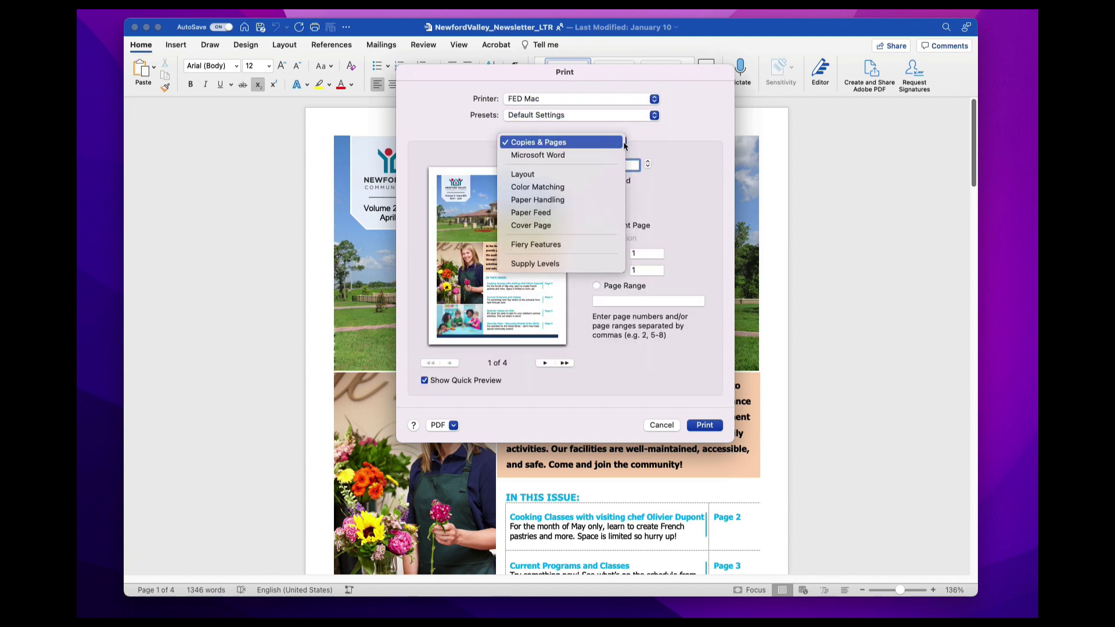
{"action": "left_click", "coordinate": [604, 245]}
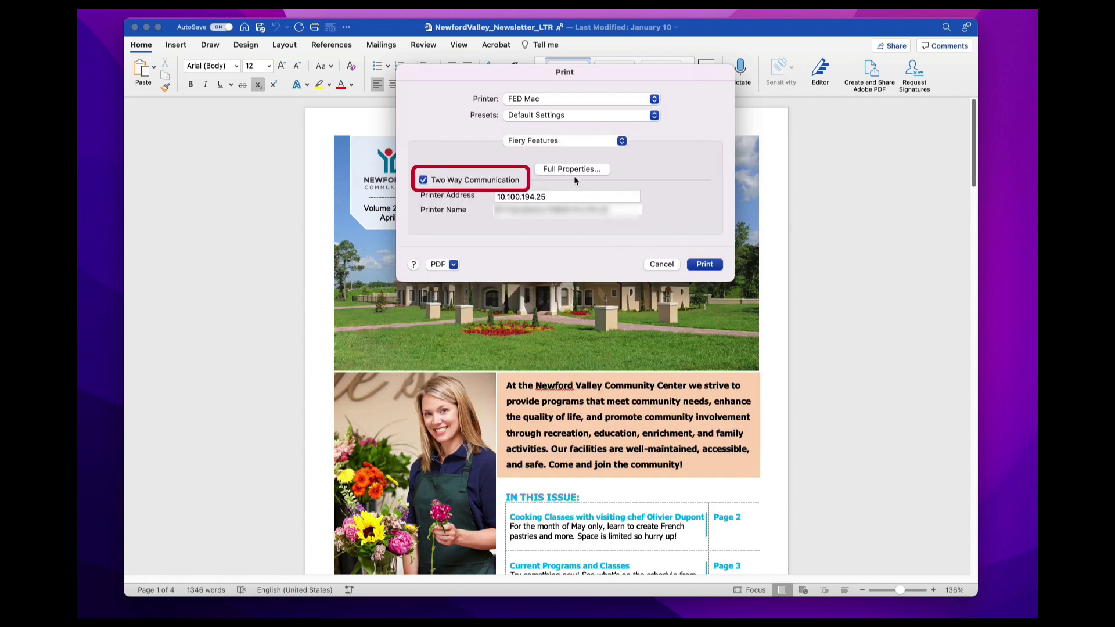
{"action": "left_click", "coordinate": [576, 173]}
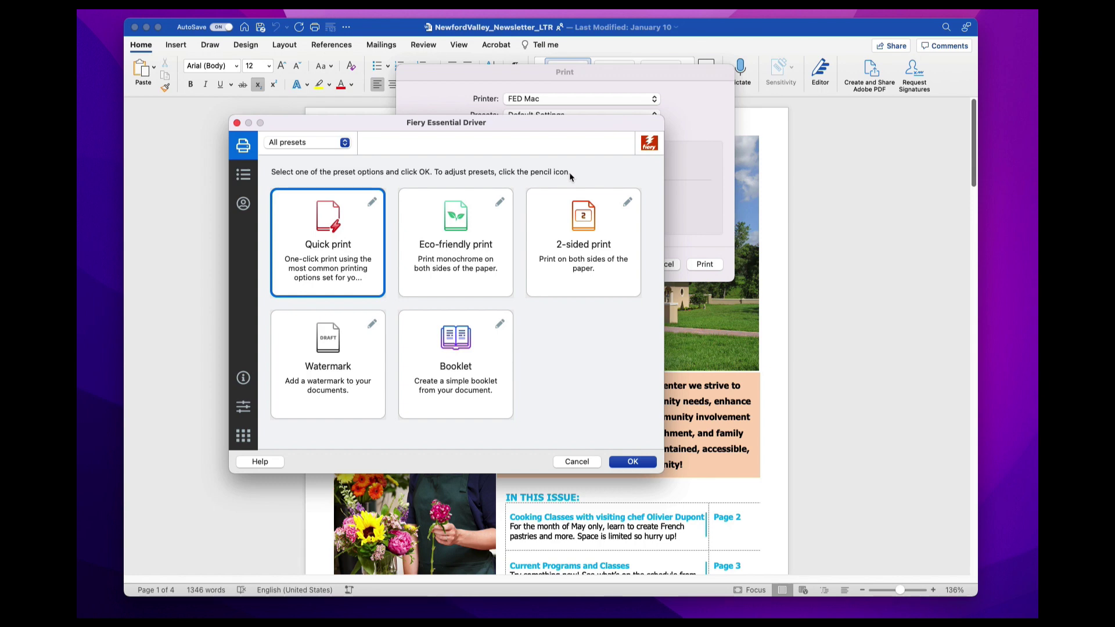
Change the Fiery driver preference to Production settings, then reopen Full Properties for Quick Access options.
{"action": "left_click", "coordinate": [245, 411]}
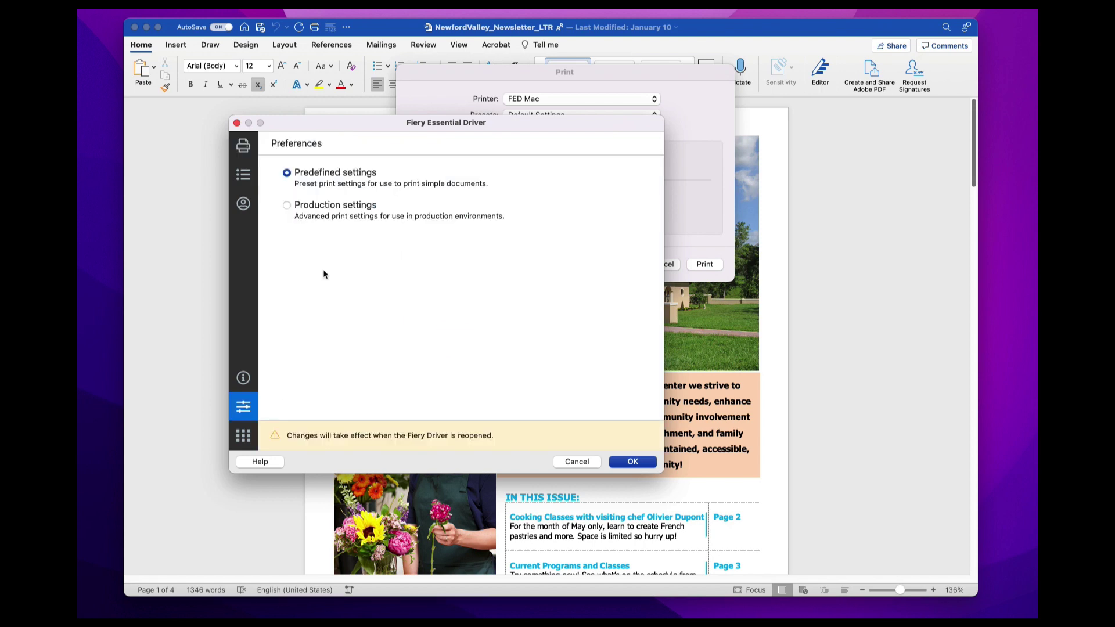
{"action": "left_click", "coordinate": [287, 207]}
{"action": "left_click", "coordinate": [632, 461]}
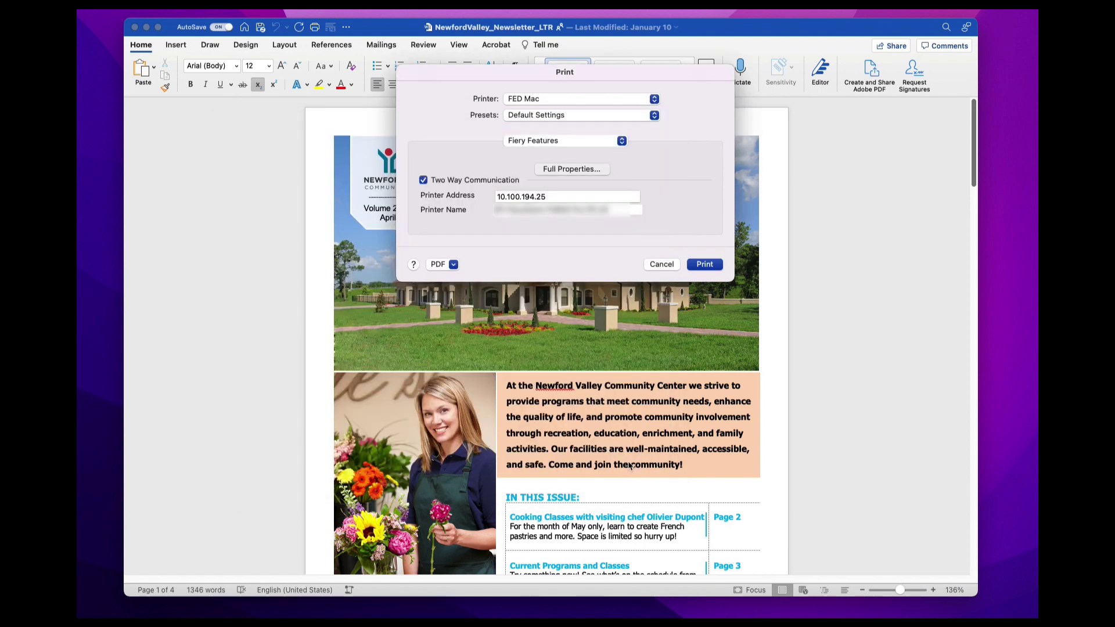
{"action": "left_click", "coordinate": [572, 169]}
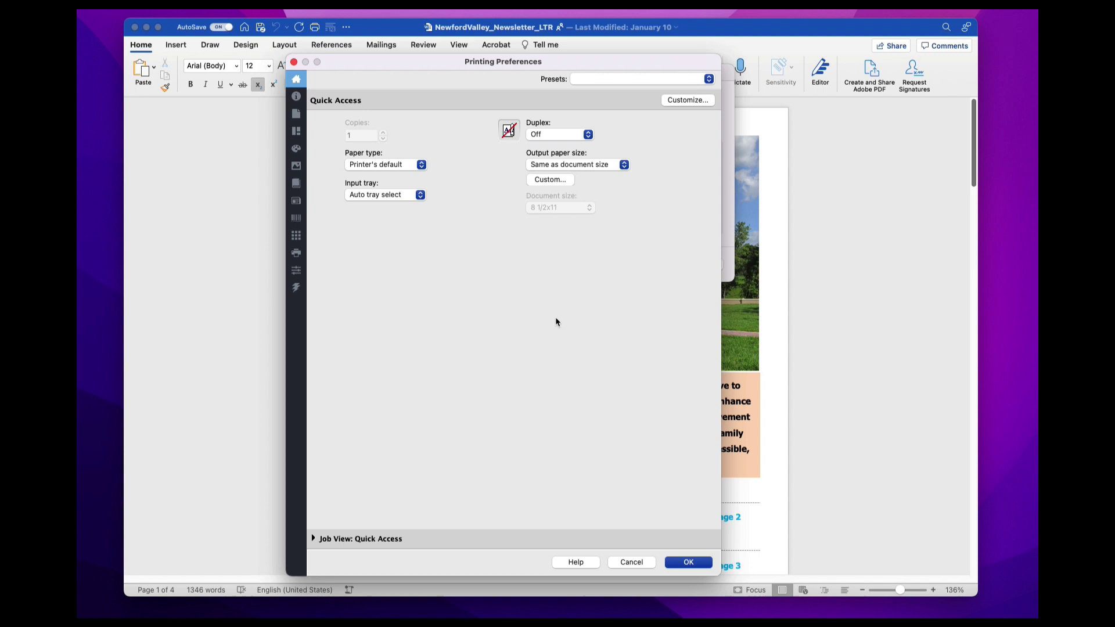
Change the Fiery driver preference back to Predefined settings and confirm.
{"action": "left_click", "coordinate": [297, 272]}
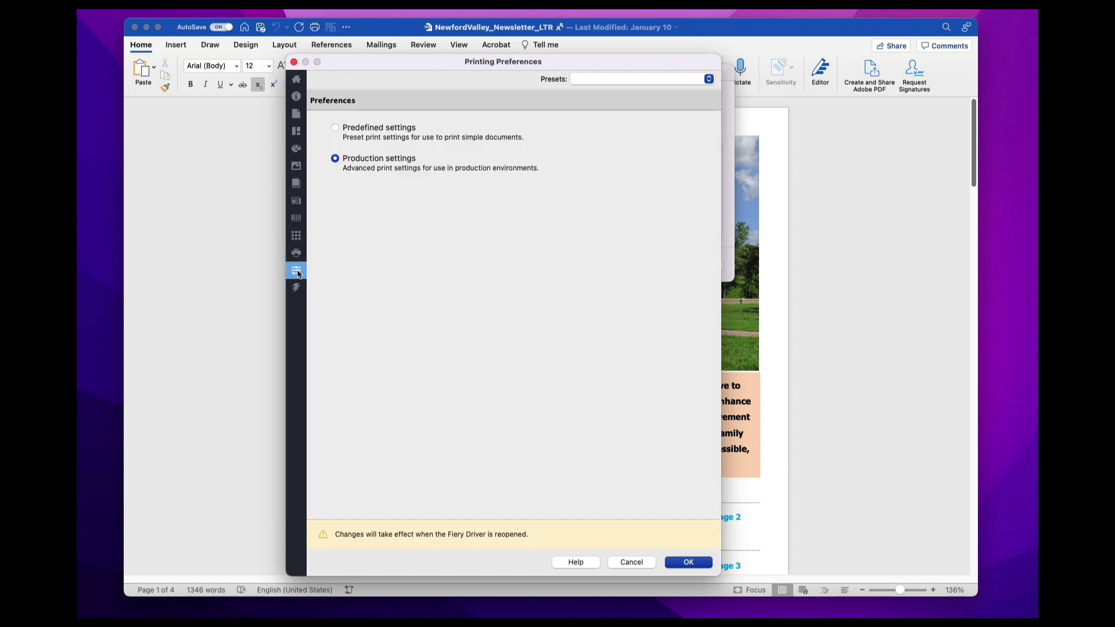
{"action": "left_click", "coordinate": [336, 128]}
{"action": "left_click", "coordinate": [688, 562]}
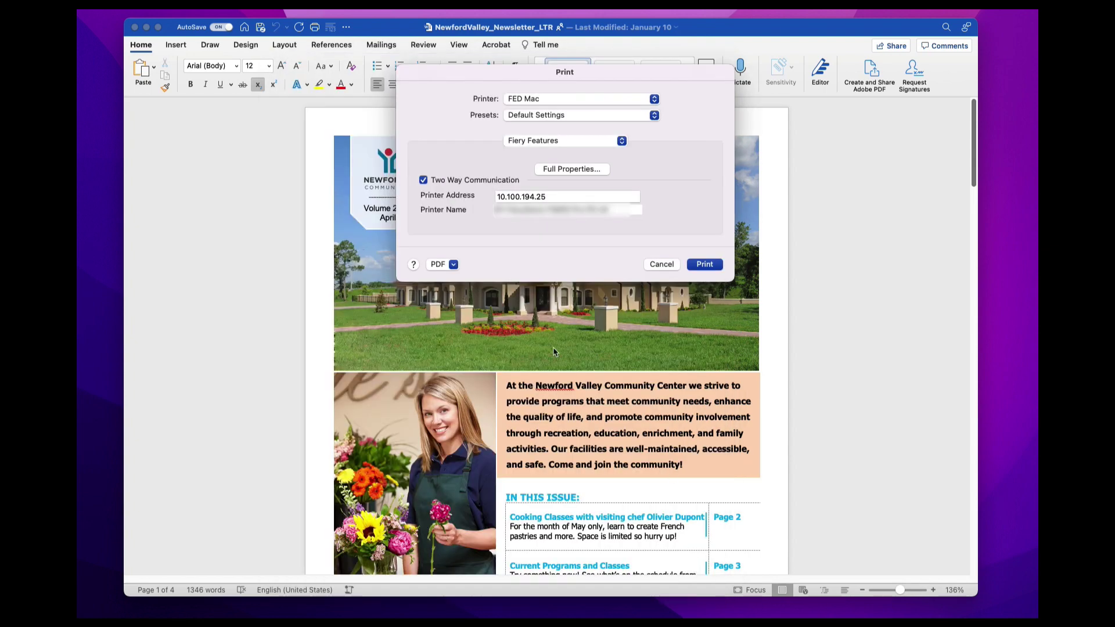
{"action": "left_click", "coordinate": [579, 168]}
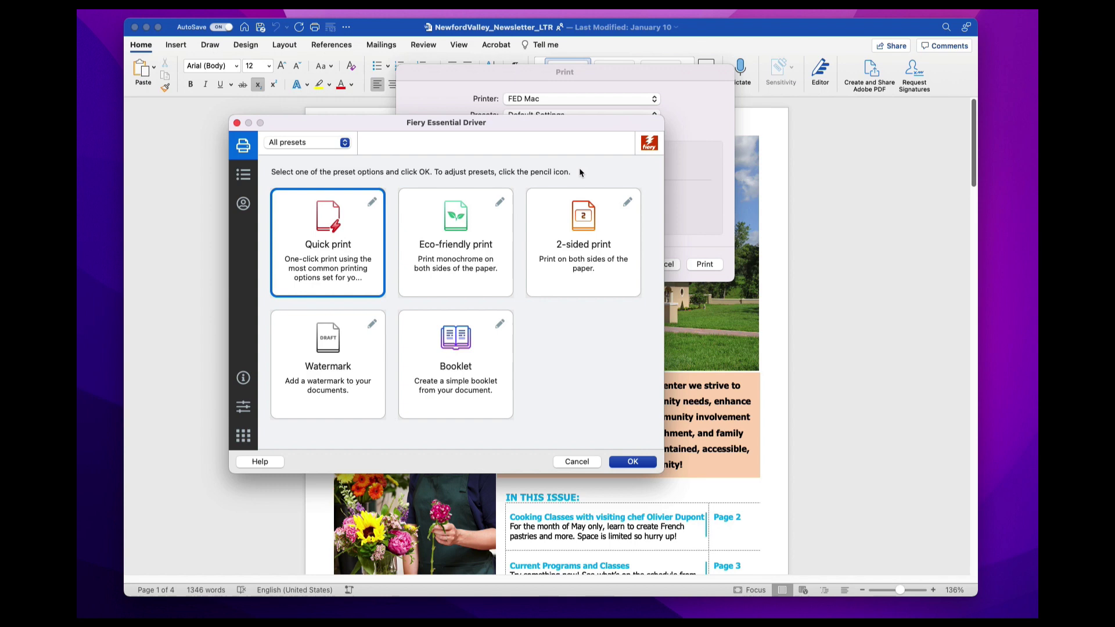